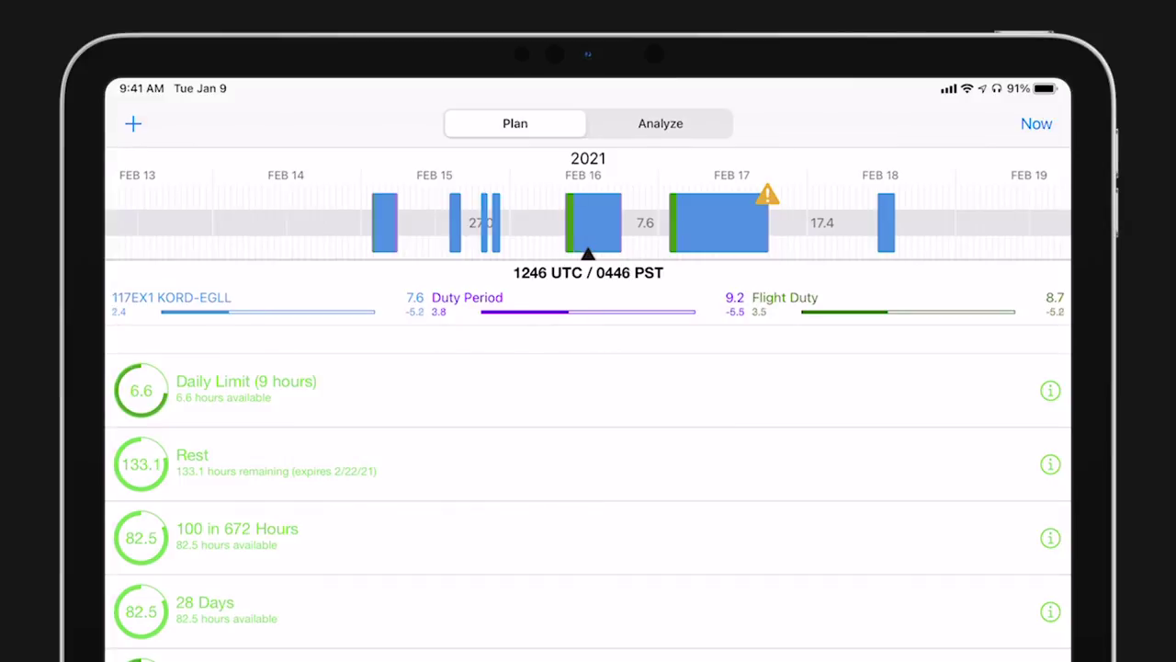
# Step: Pan and zoom the timeline, then settle at 1513 UTC Feb 15 on flight 2983 KCVG-KORD
pyautogui.moveTo(588, 222)
pyautogui.mouseDown()
pyautogui.moveTo(730, 223)
pyautogui.moveTo(628, 222)
pyautogui.mouseUp()
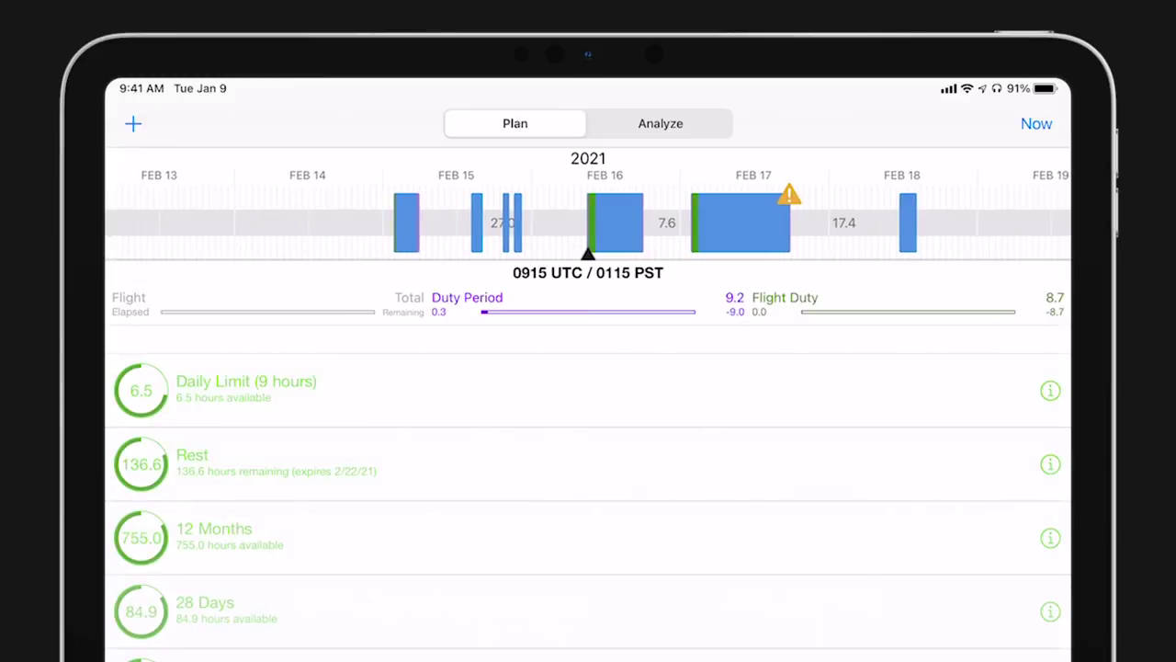
pyautogui.click(1035, 124)
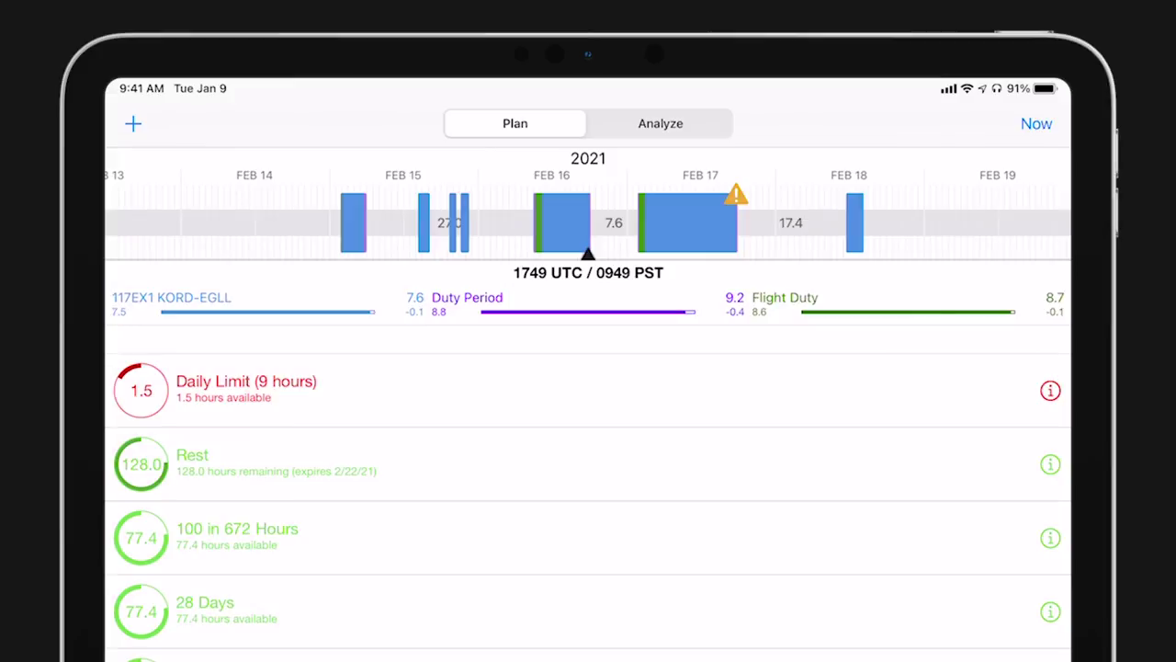
pyautogui.scroll(3, 588, 222)
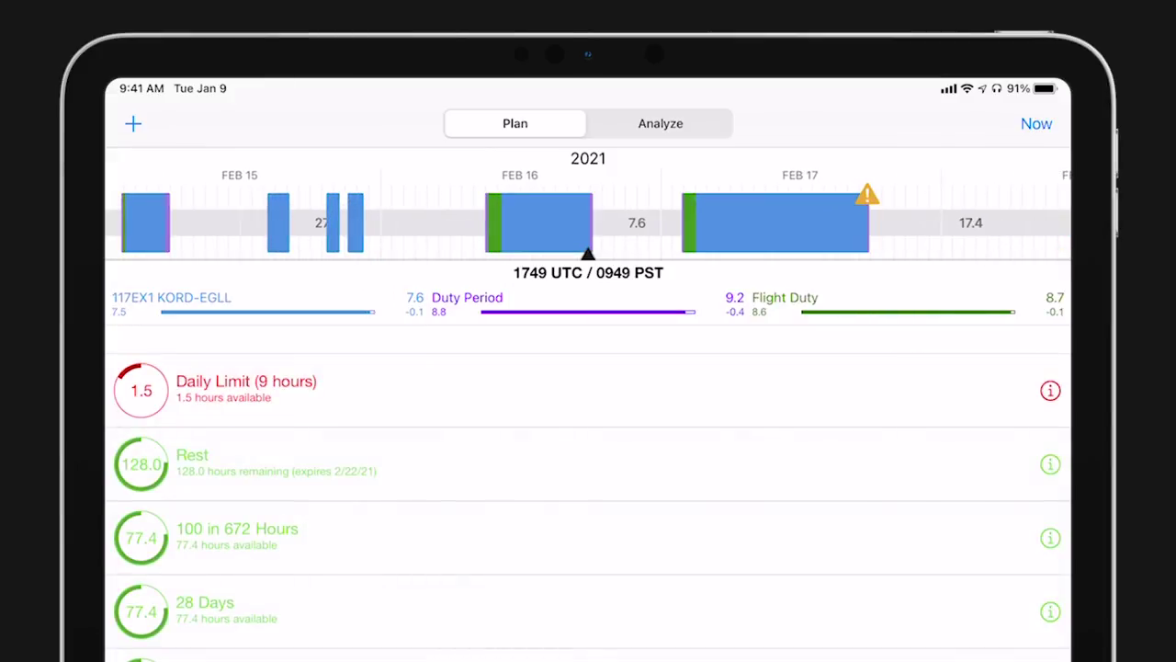
pyautogui.scroll(-3, 588, 223)
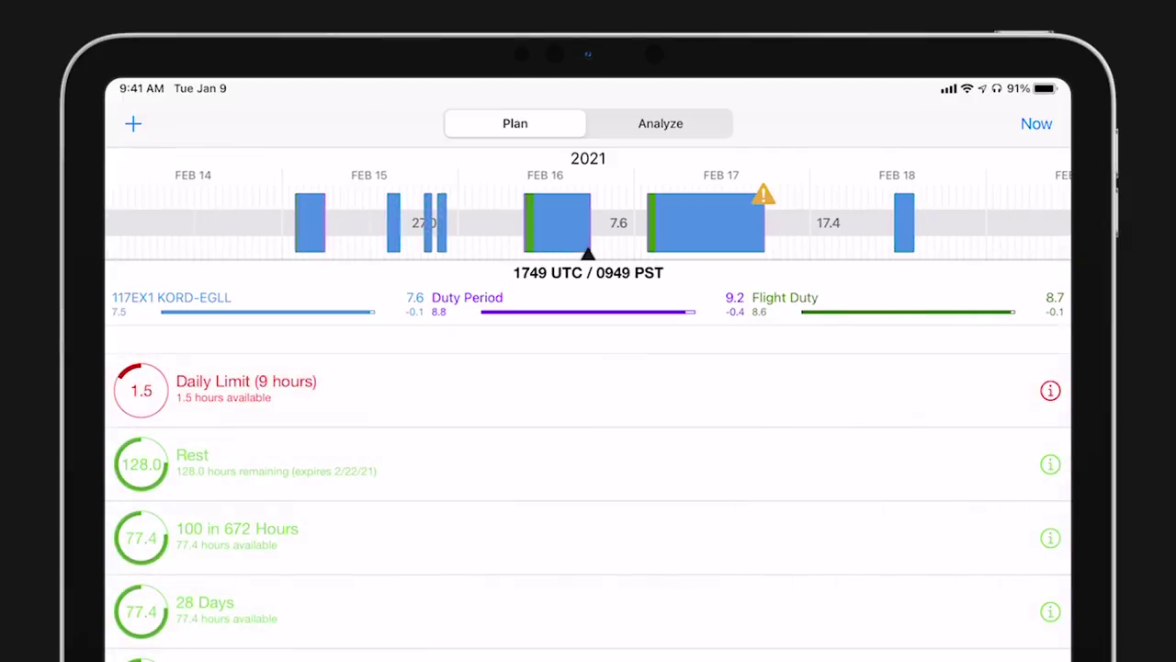
pyautogui.scroll(3, 588, 222)
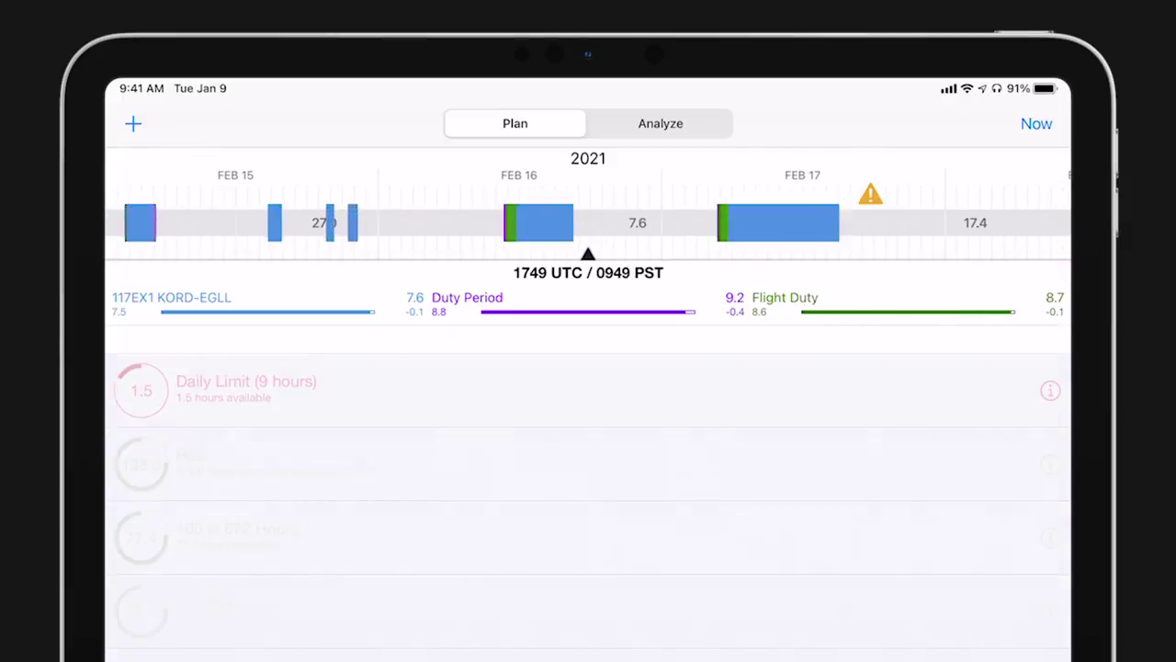
pyautogui.hscroll(-5, 589, 222)
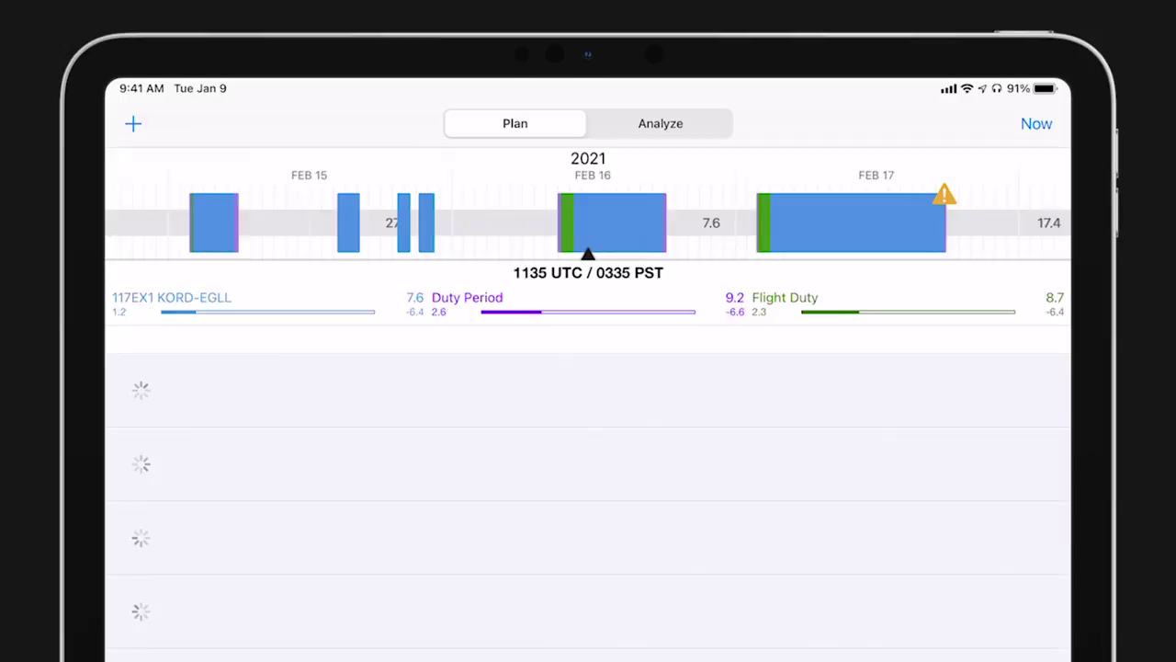
pyautogui.hscroll(-5, 588, 222)
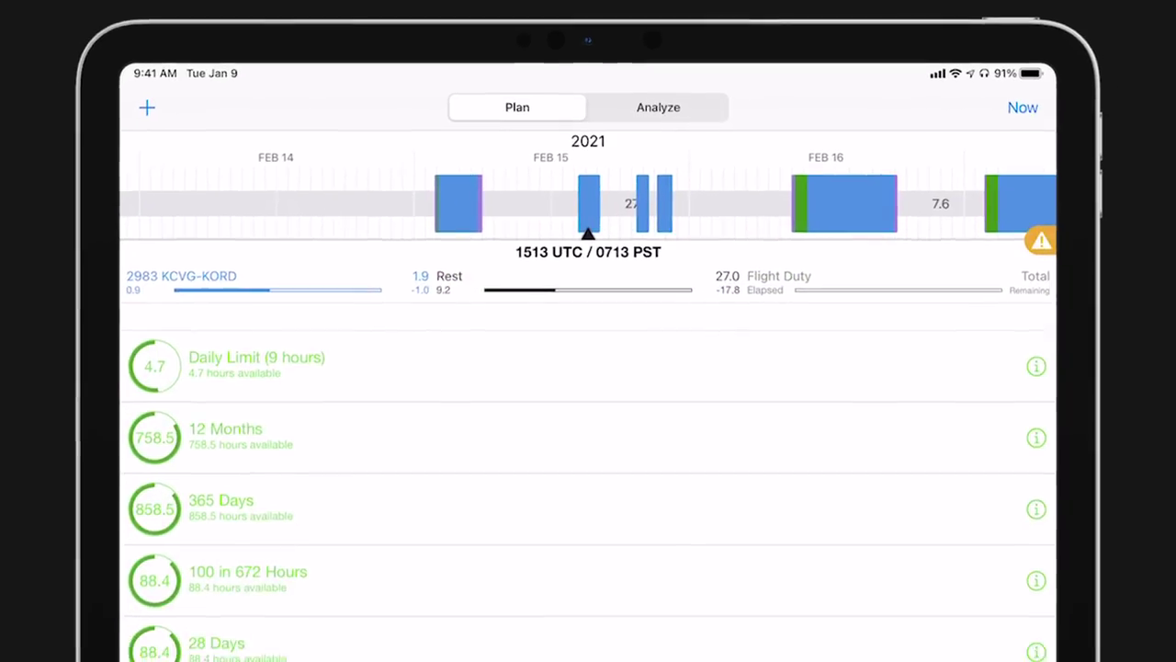
# Step: Review flight 2983's details, then move to 2208 UTC and show flight 2977 KORD-CYKF
pyautogui.click(588, 304)
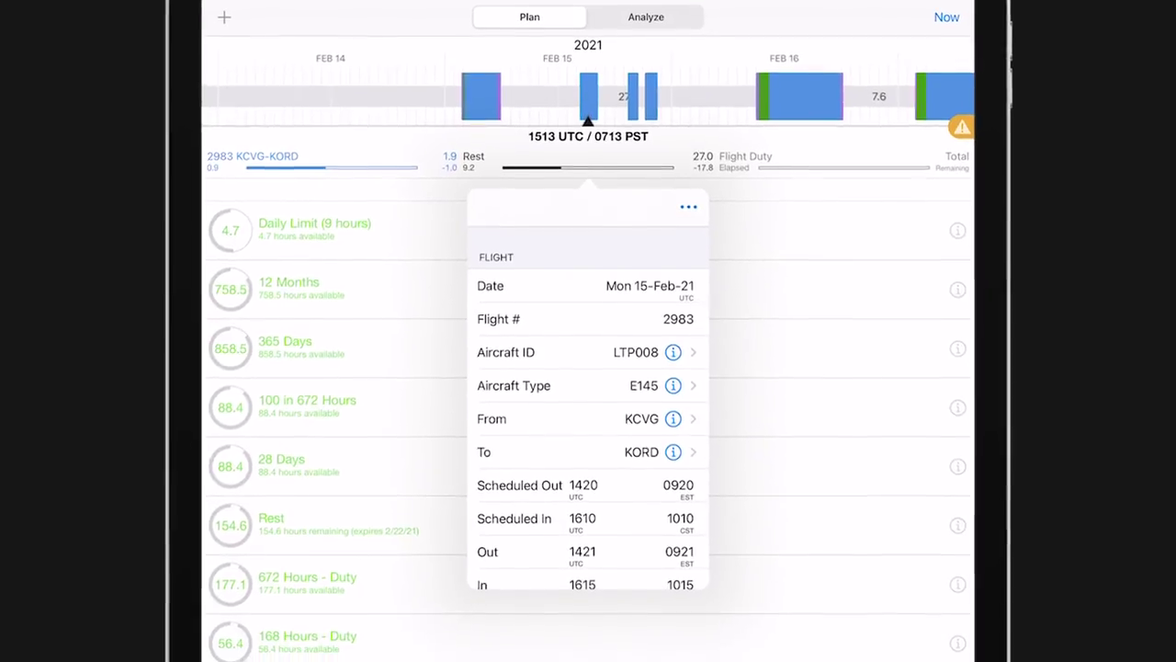
pyautogui.scroll(-5, 588, 414)
pyautogui.scroll(-2, 588, 404)
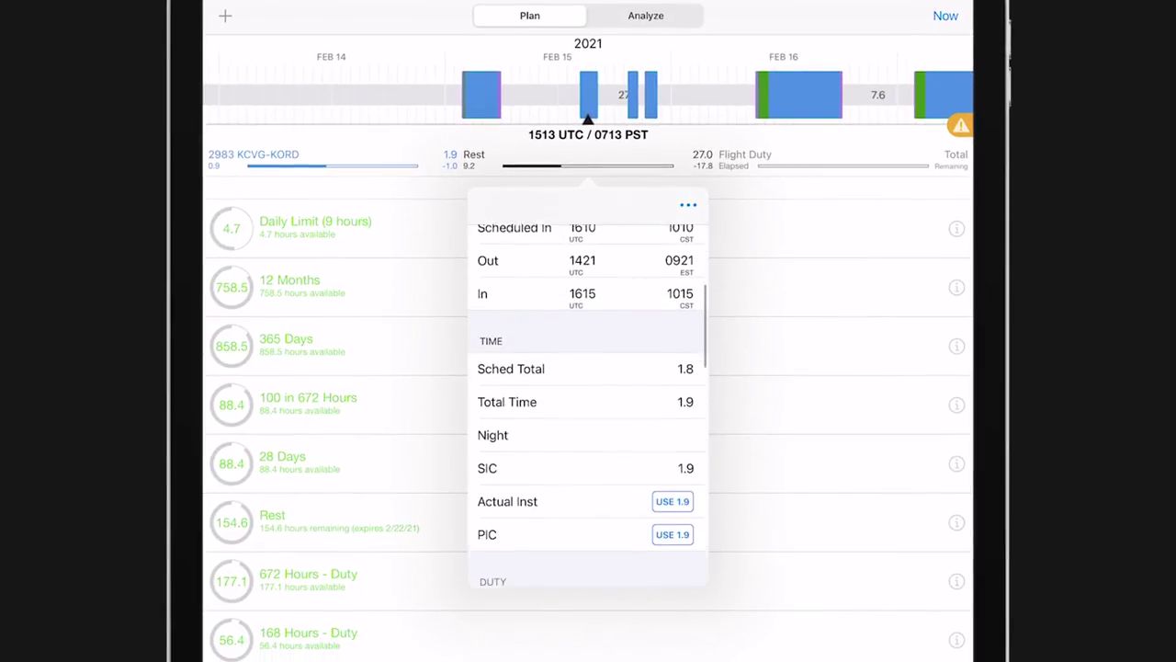
pyautogui.scroll(-2, 588, 404)
pyautogui.scroll(-2, 589, 405)
pyautogui.scroll(-2, 589, 404)
pyautogui.scroll(-1, 589, 405)
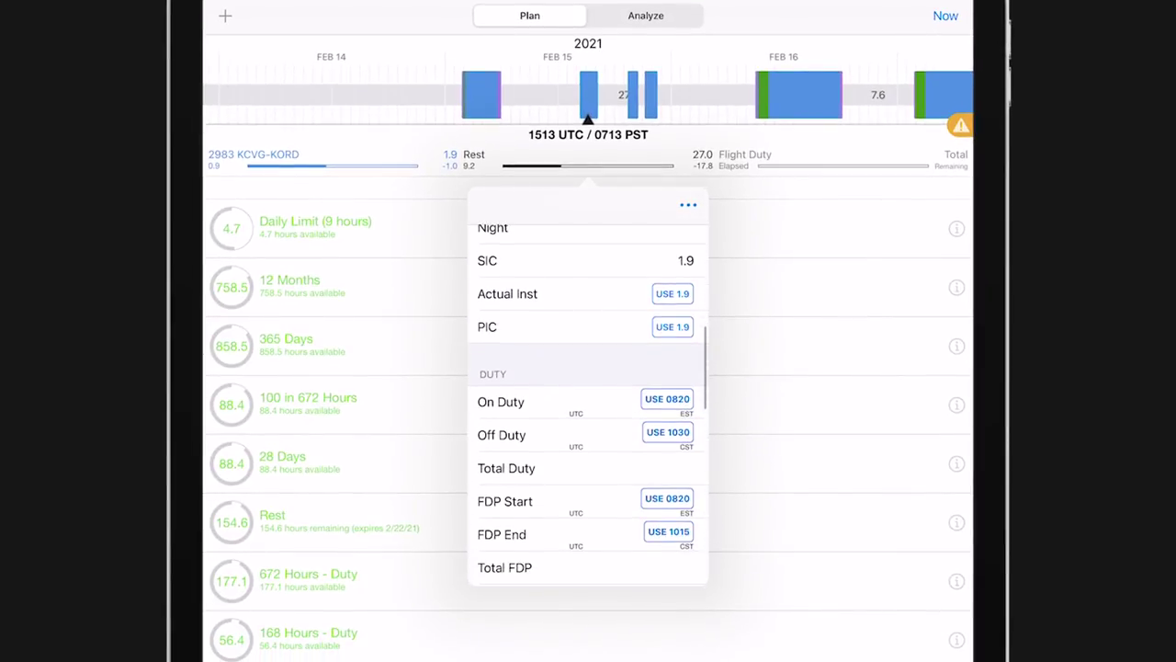
pyautogui.hscroll(5, 588, 95)
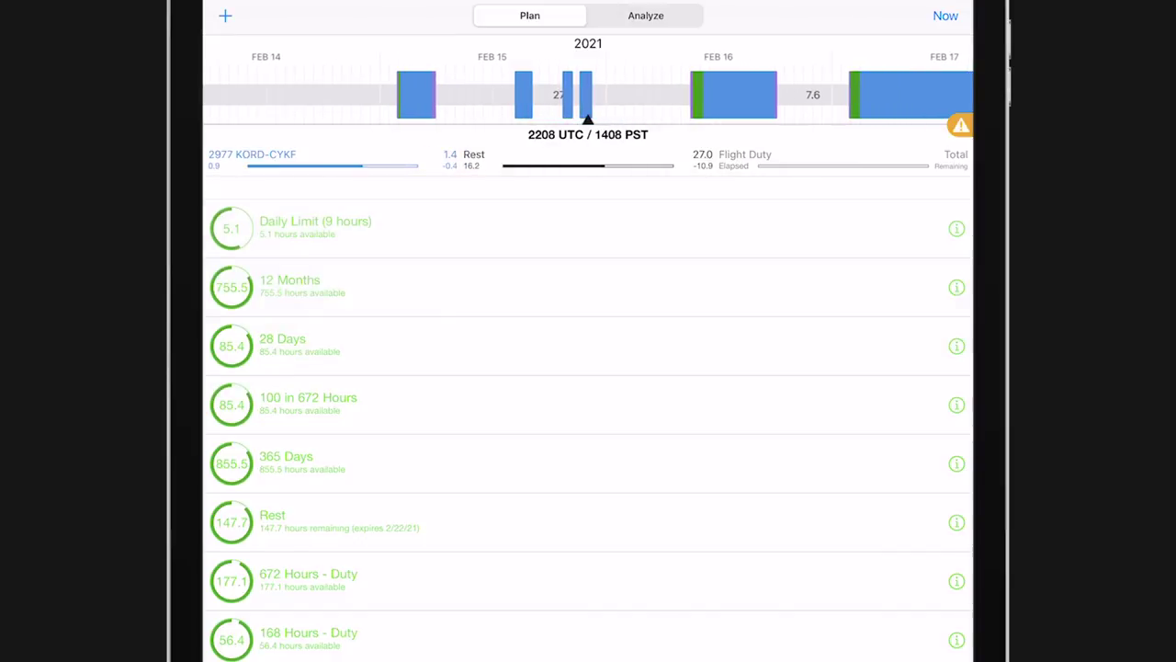
pyautogui.click(586, 94)
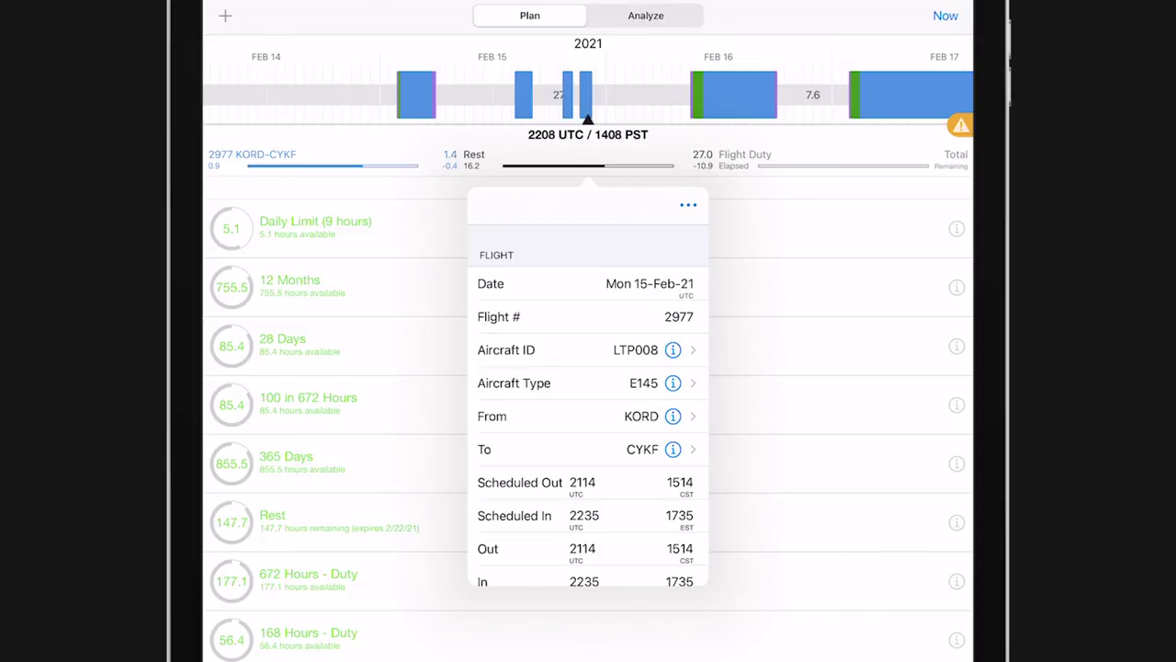
# Step: Bring up field configuration for the flight's DUTY section
pyautogui.click(688, 204)
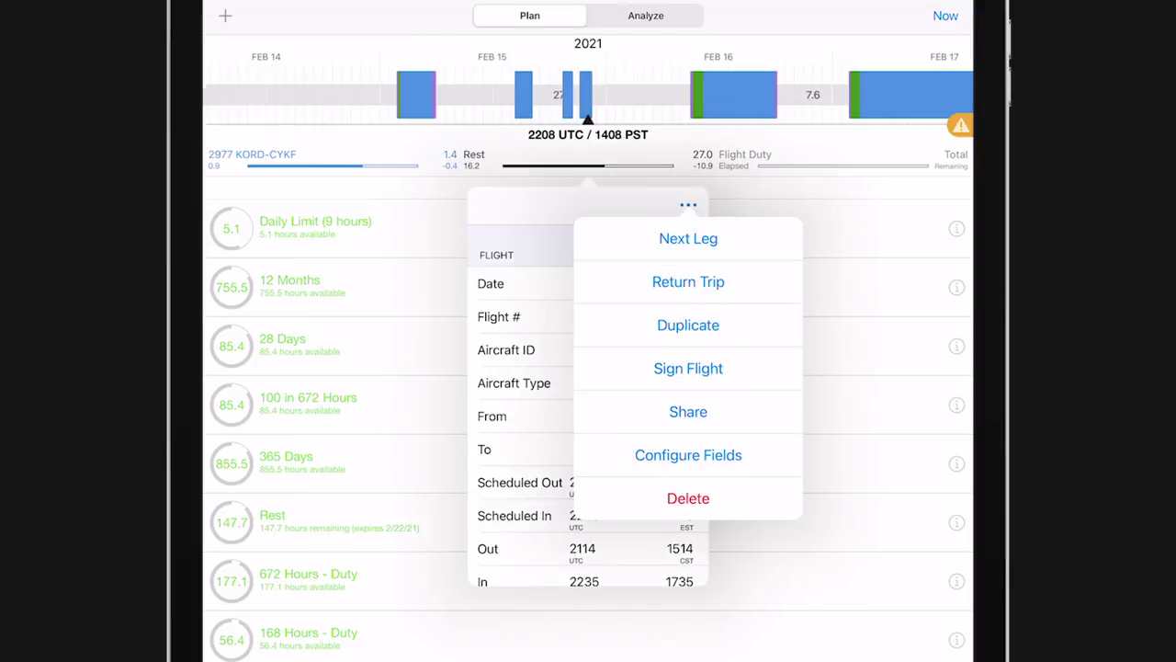
pyautogui.click(689, 455)
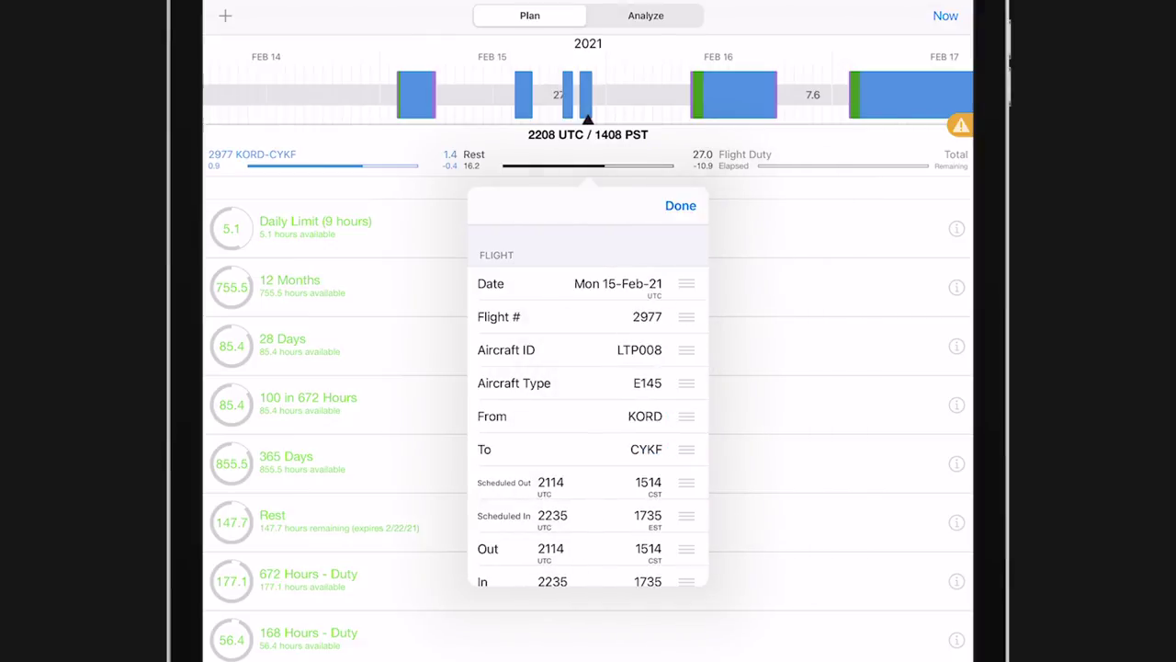
pyautogui.scroll(-2, 589, 404)
pyautogui.scroll(-3, 588, 404)
pyautogui.scroll(-1, 588, 405)
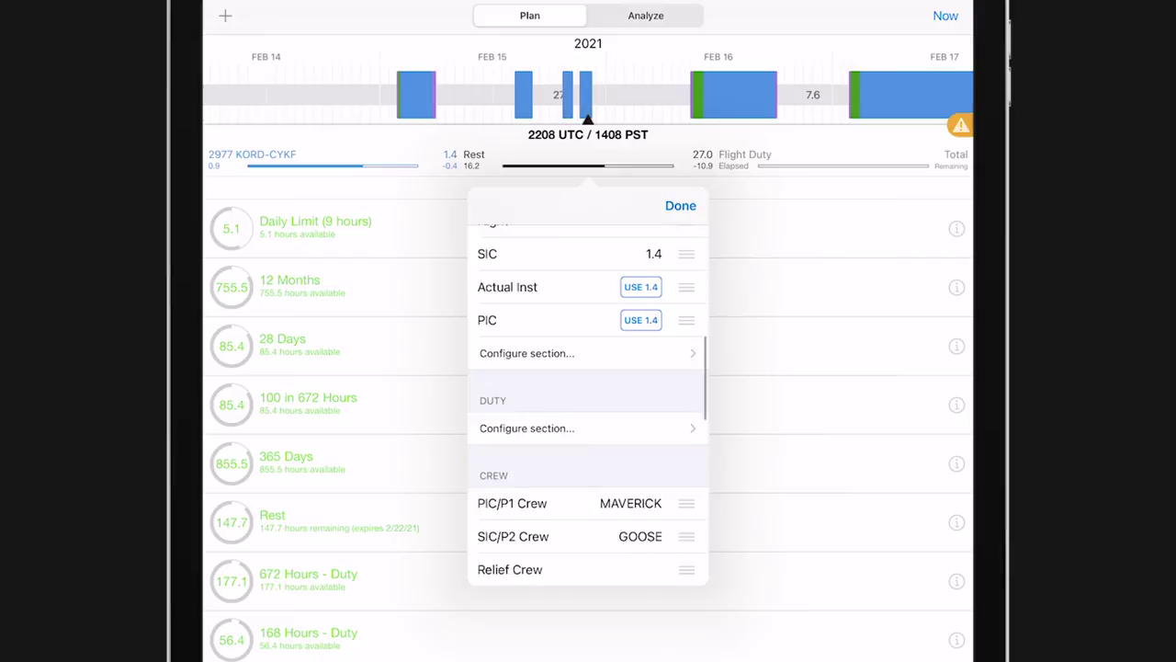
pyautogui.scroll(-1, 588, 404)
pyautogui.click(593, 351)
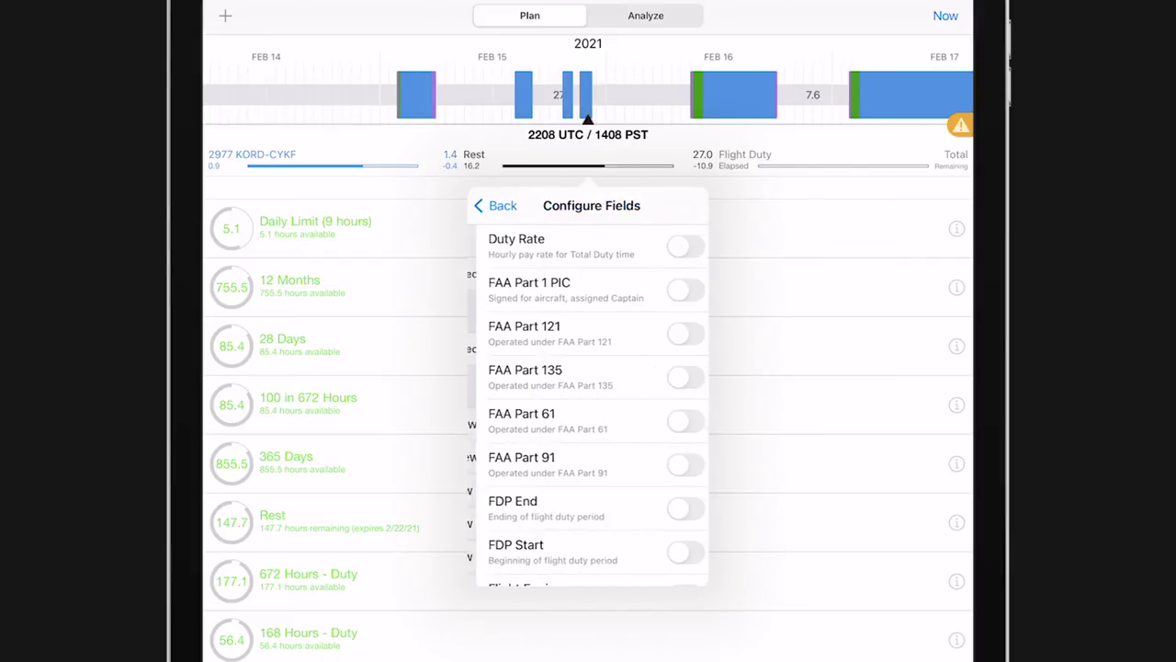
# Step: Turn on the FDP End, FDP Start, Off Duty, On Duty and Pilot Flying fields
pyautogui.scroll(-3, 588, 404)
pyautogui.click(677, 322)
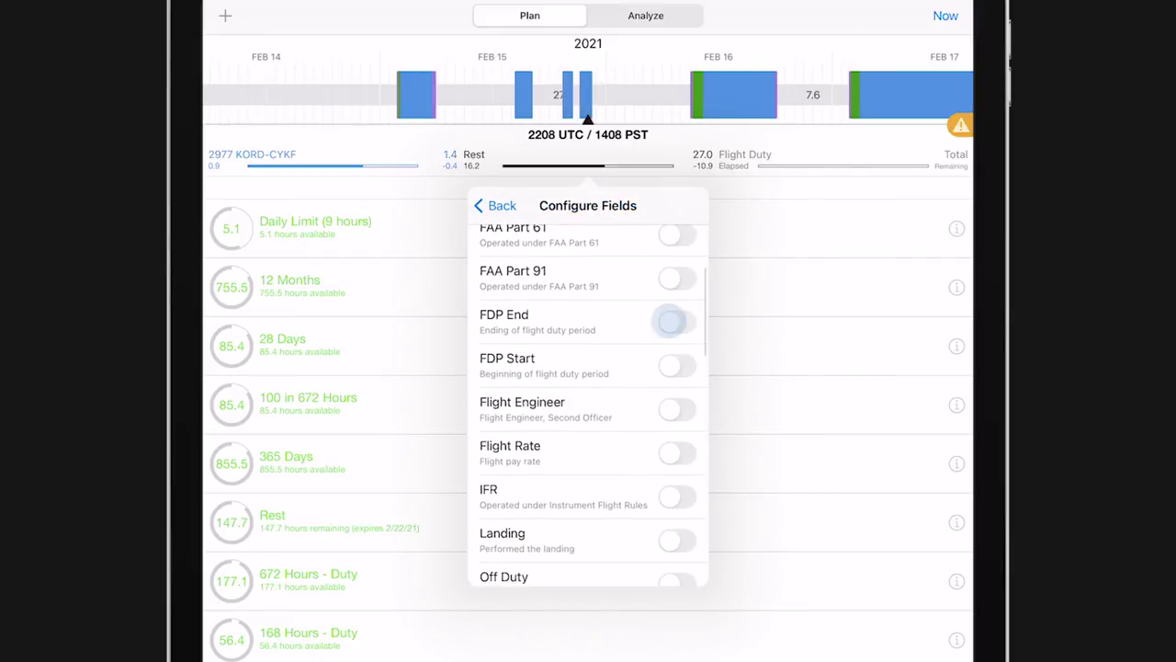
pyautogui.click(678, 366)
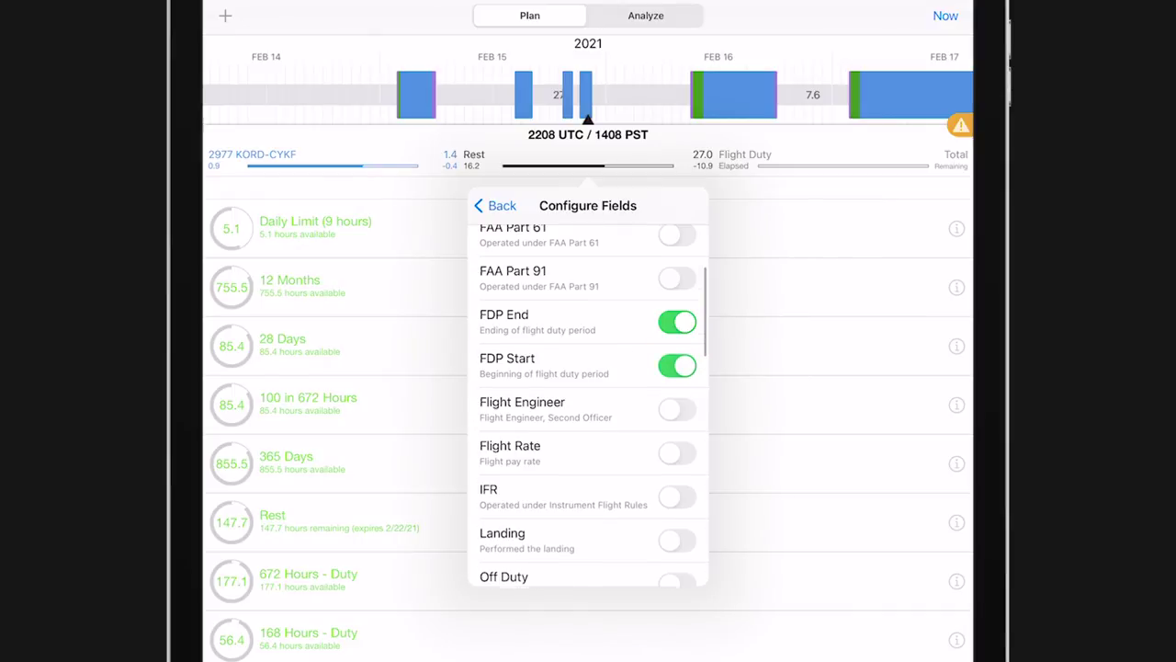
pyautogui.scroll(-3, 588, 405)
pyautogui.click(677, 356)
pyautogui.click(678, 400)
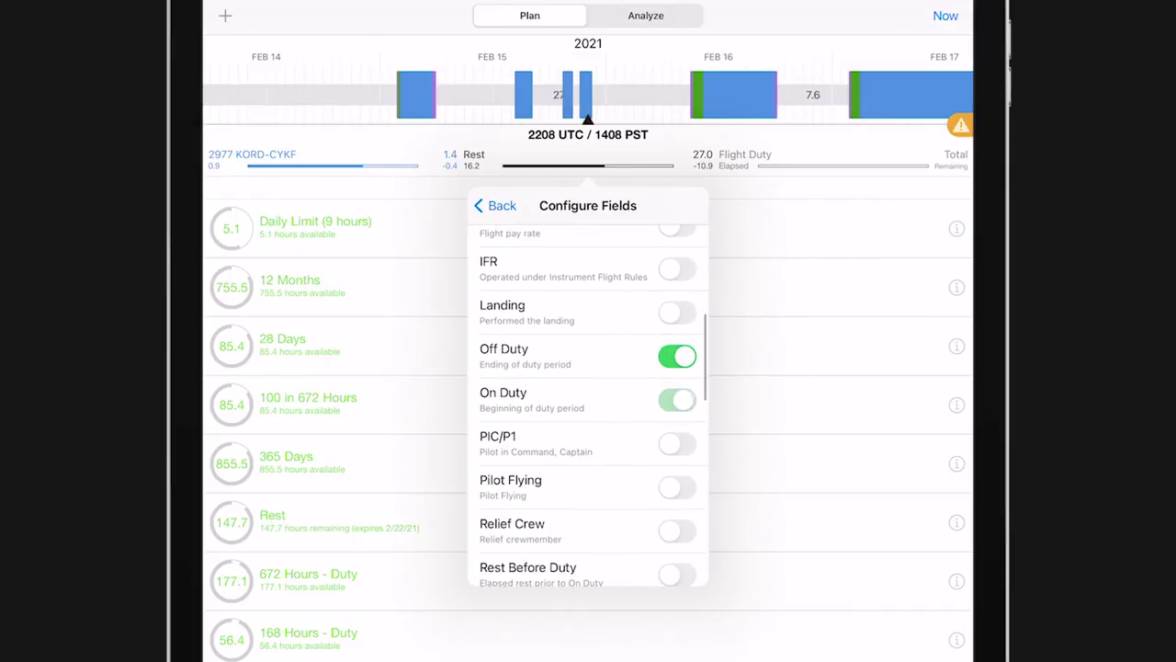
pyautogui.scroll(-2, 588, 404)
pyautogui.click(678, 339)
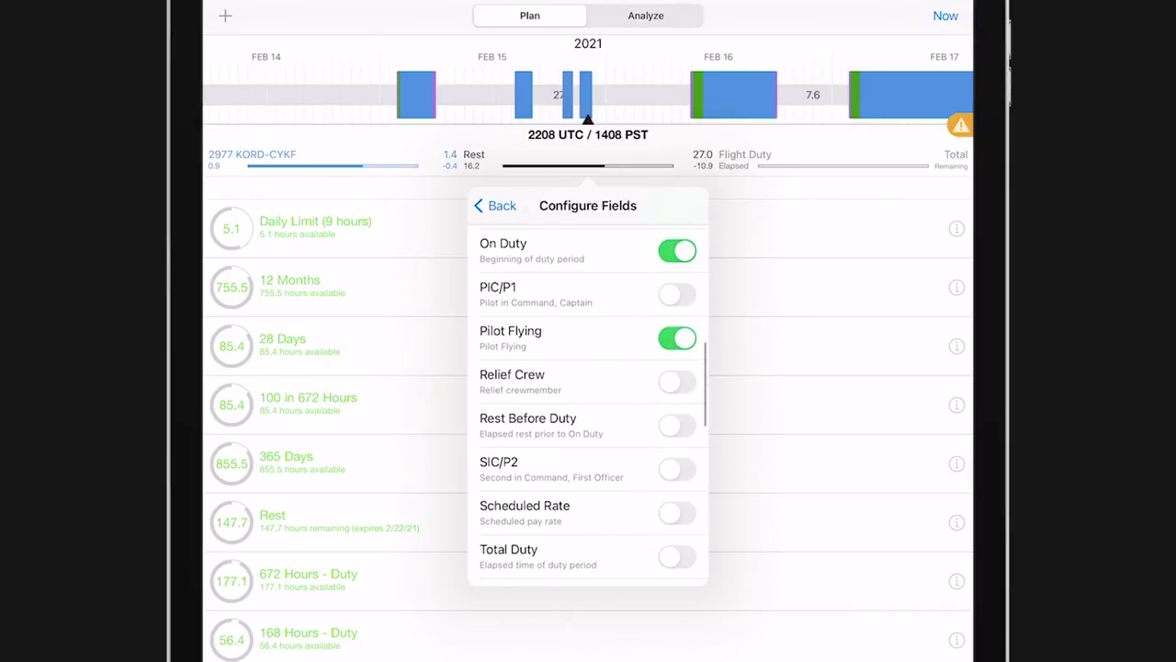
# Step: Turn on Total Duty and Total FDP, then fill Off Duty with 1750
pyautogui.scroll(-2, 588, 405)
pyautogui.scroll(-1, 588, 405)
pyautogui.click(678, 379)
pyautogui.click(677, 467)
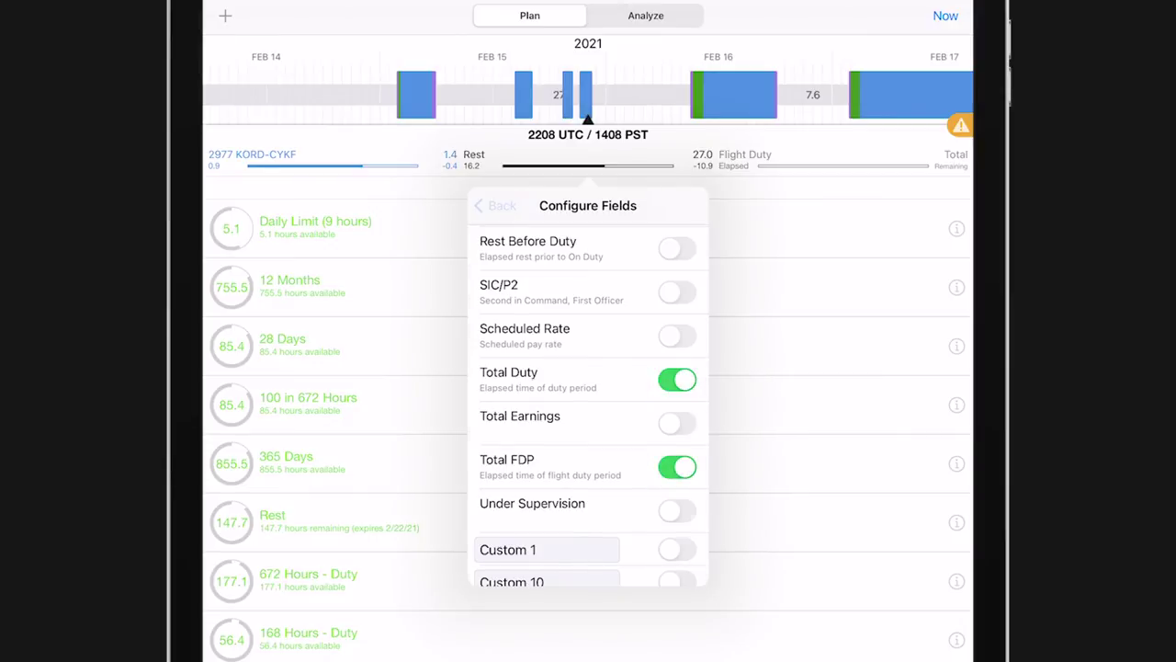
pyautogui.click(496, 205)
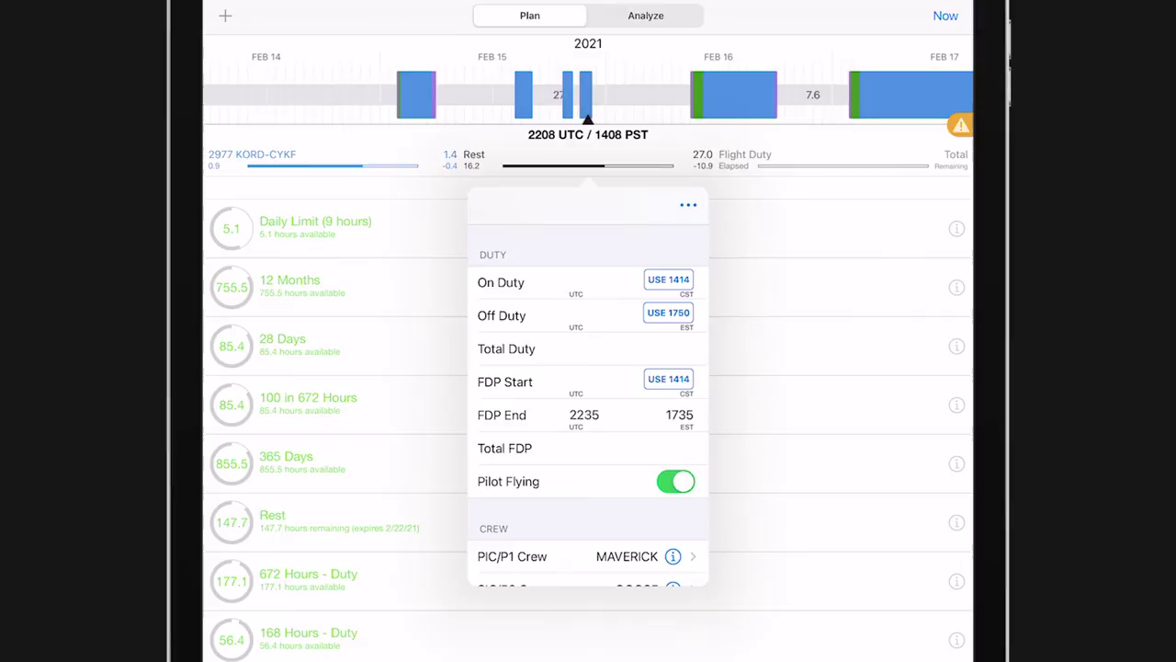
pyautogui.click(668, 313)
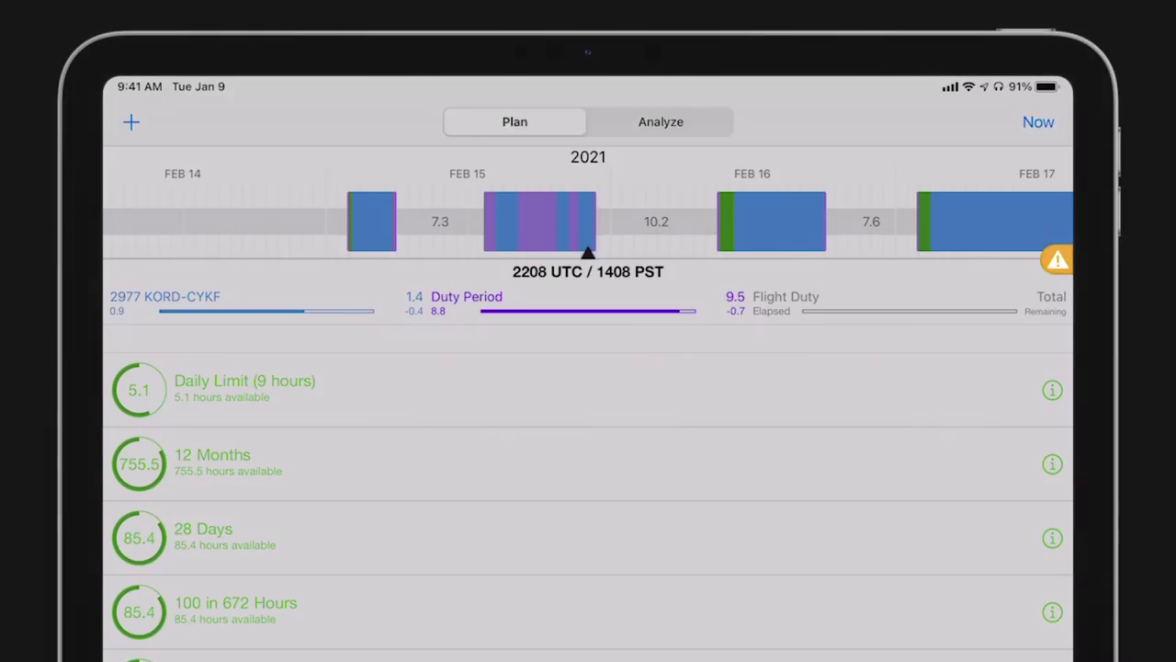
# Step: Jump to the flagged Feb 17 flight and expand its Daily Limit graph
pyautogui.click(1058, 260)
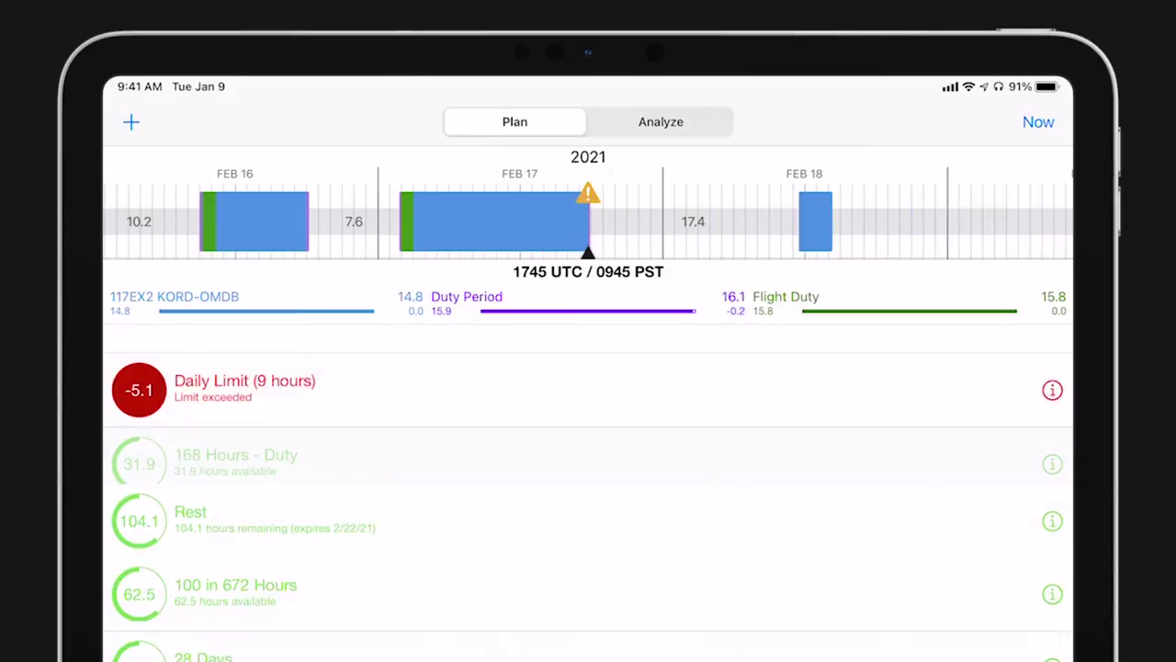
pyautogui.click(578, 388)
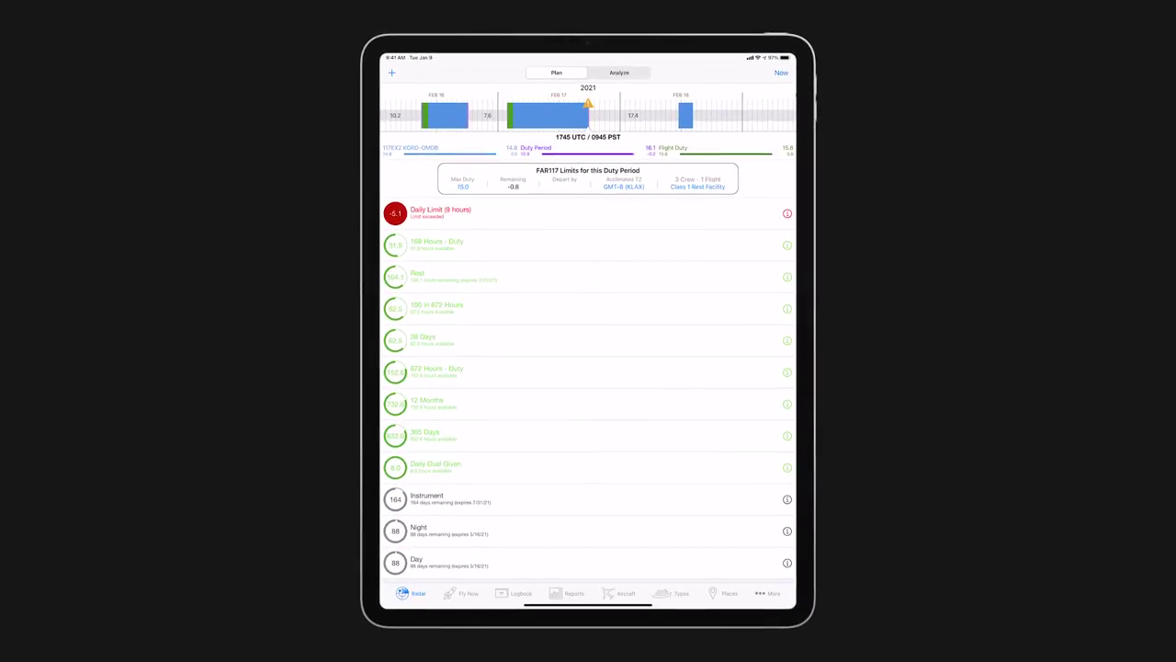
# Step: Verify Show FAR117 Limits is on in Display Options, then return to Plan view
pyautogui.click(767, 592)
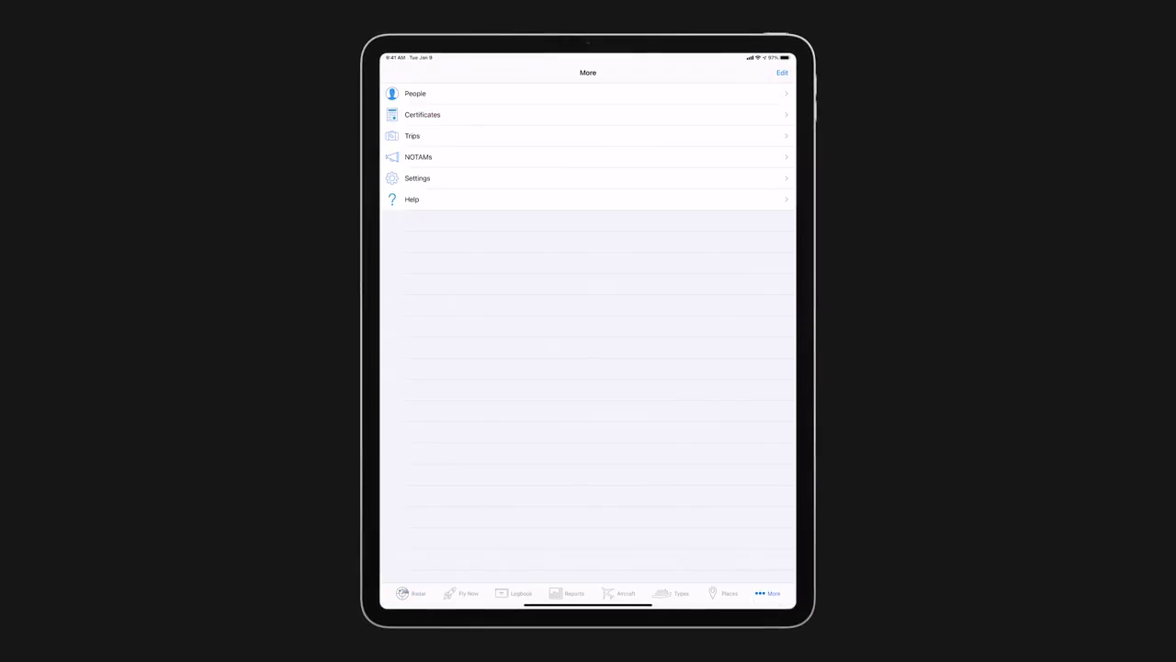
pyautogui.click(586, 180)
pyautogui.click(432, 141)
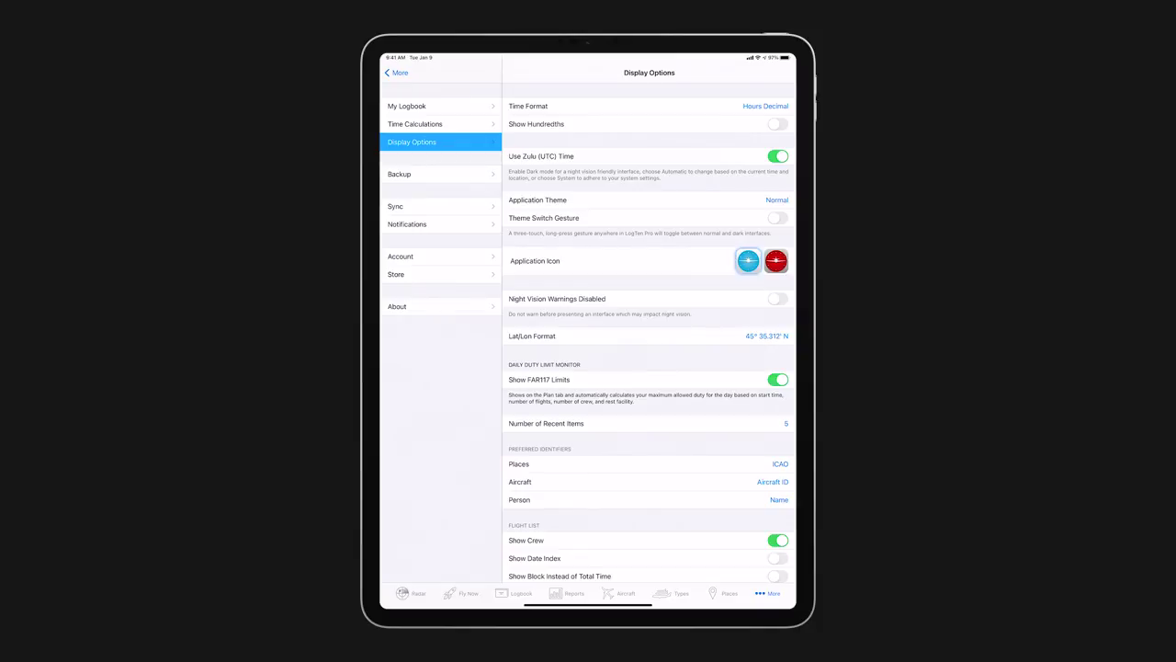
pyautogui.click(405, 593)
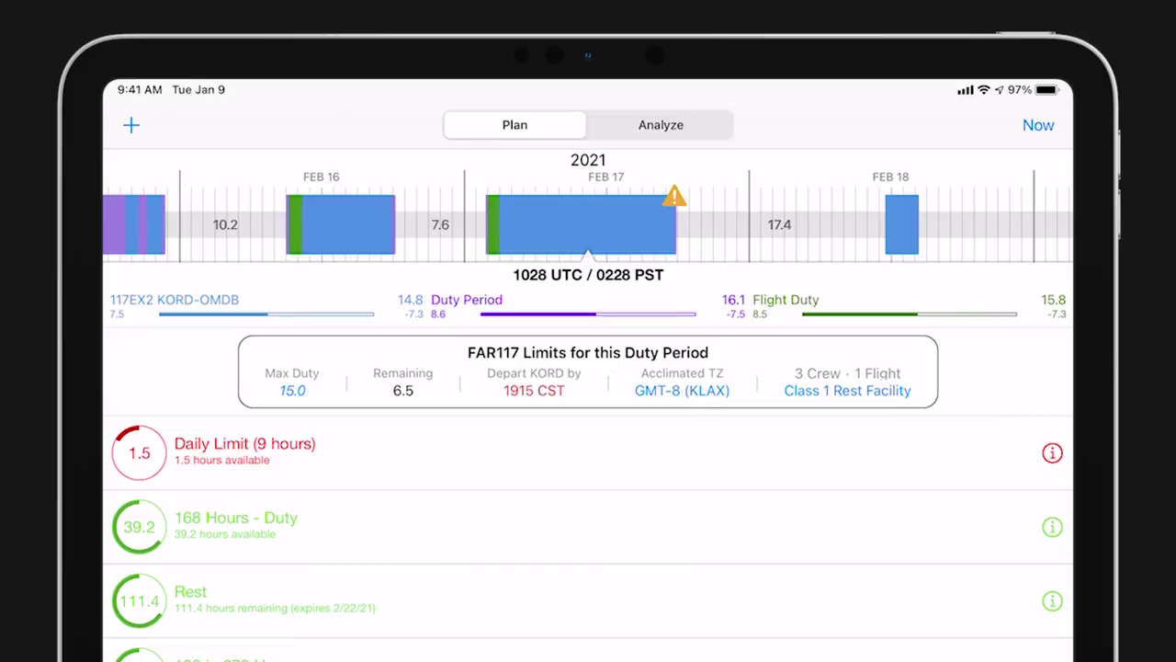
# Step: Set KLAX (GMT-8) as the acclimated home base for the duty period
pyautogui.click(710, 379)
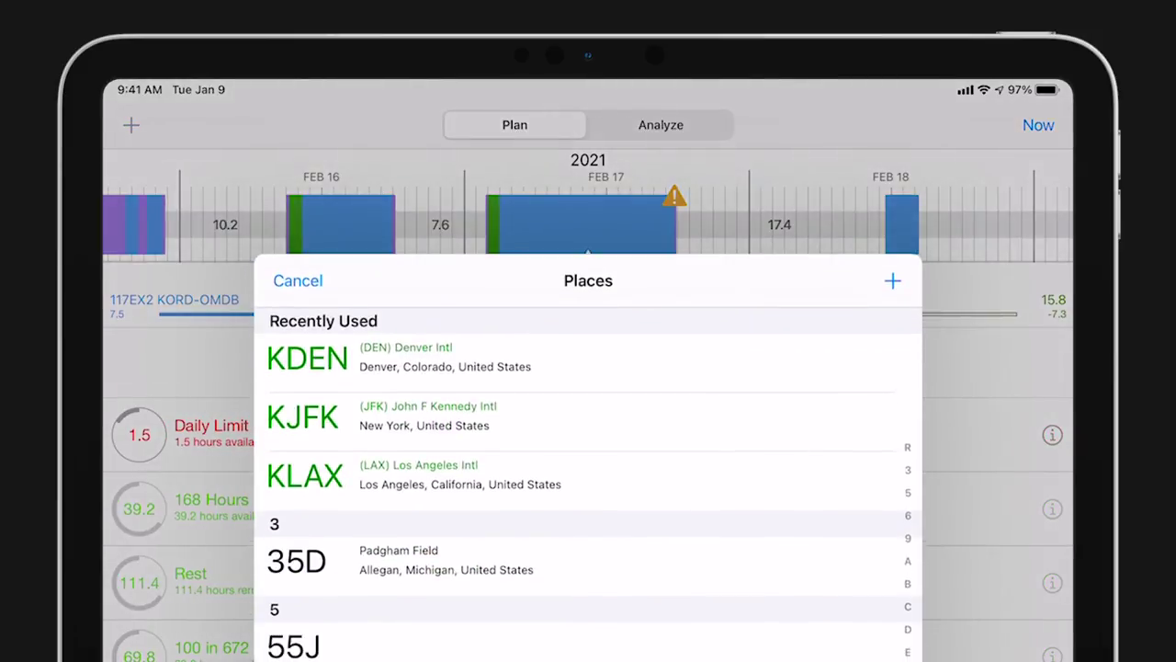
pyautogui.click(578, 480)
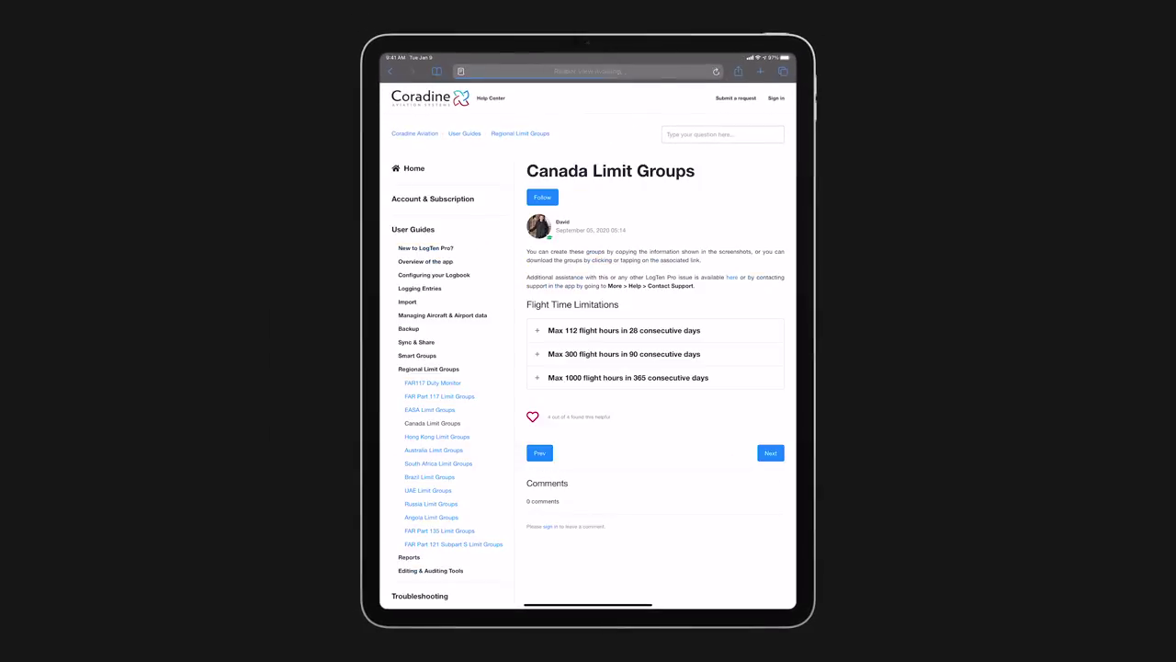
# Step: Import the 'Max 112 flight hours in 28 consecutive days' group into LogTen Pro and expand its row
pyautogui.click(537, 330)
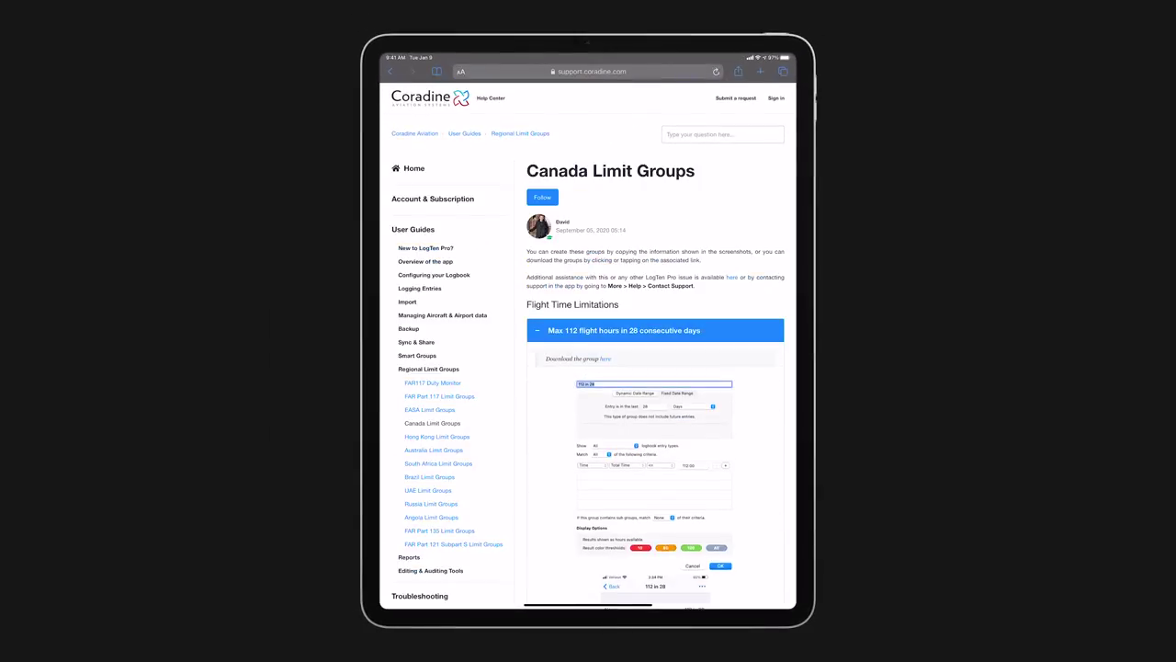
pyautogui.click(605, 359)
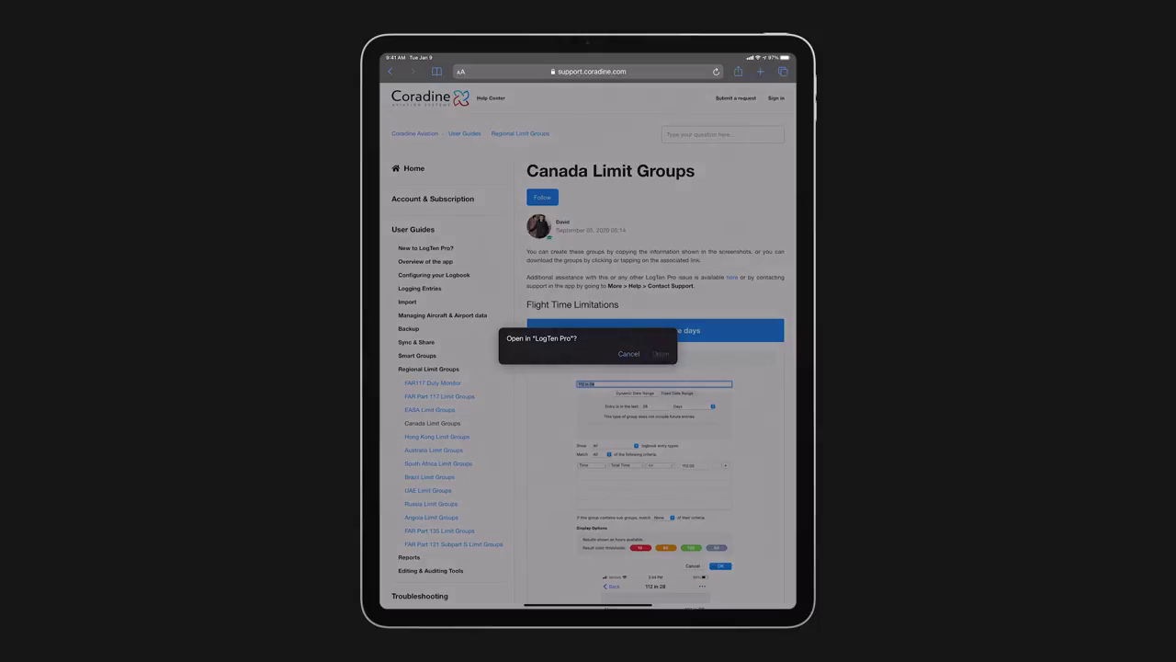
pyautogui.click(661, 354)
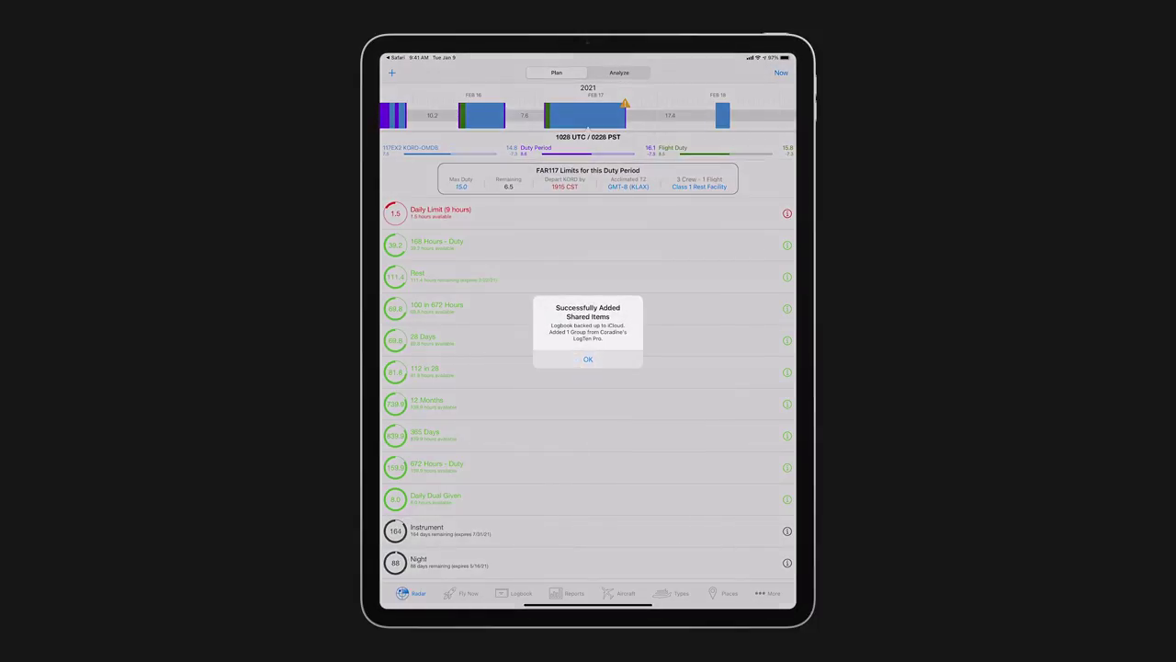
pyautogui.click(588, 359)
pyautogui.click(589, 371)
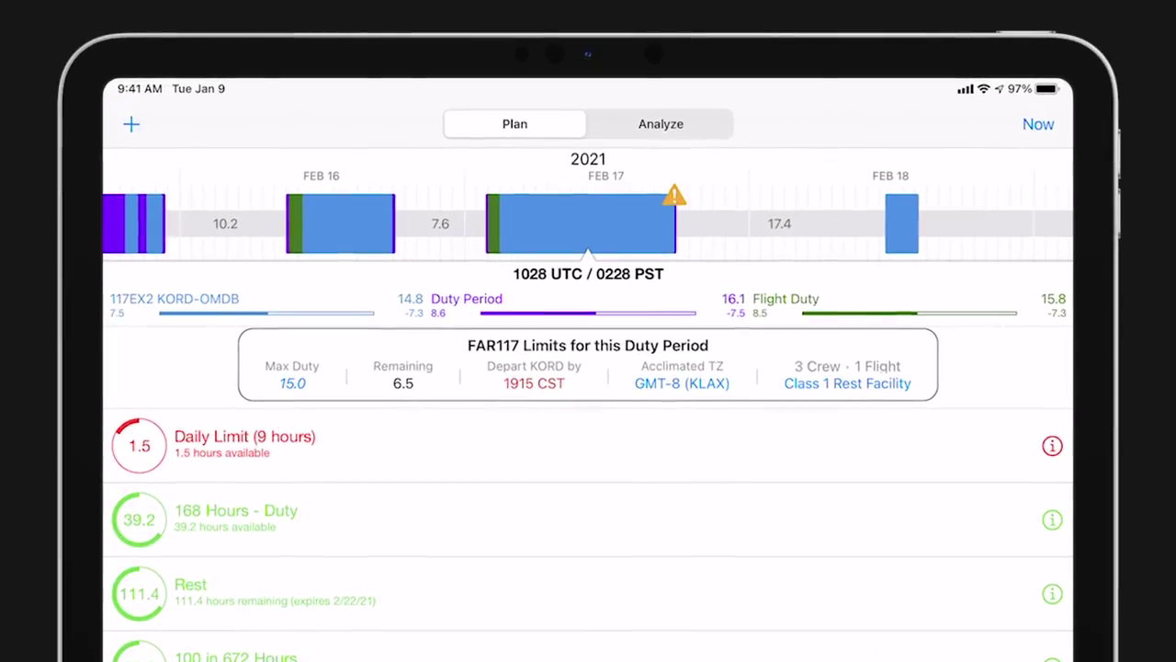
pyautogui.click(132, 124)
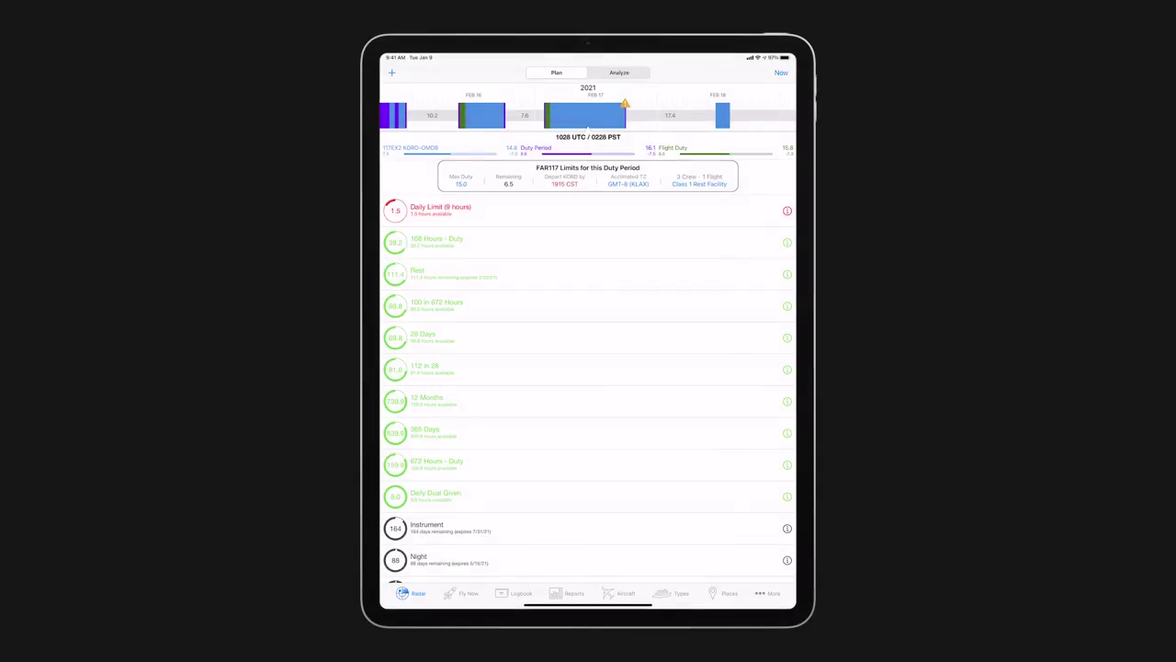
# Step: Open Contact Support from the More > Help menu
pyautogui.click(767, 592)
pyautogui.click(589, 197)
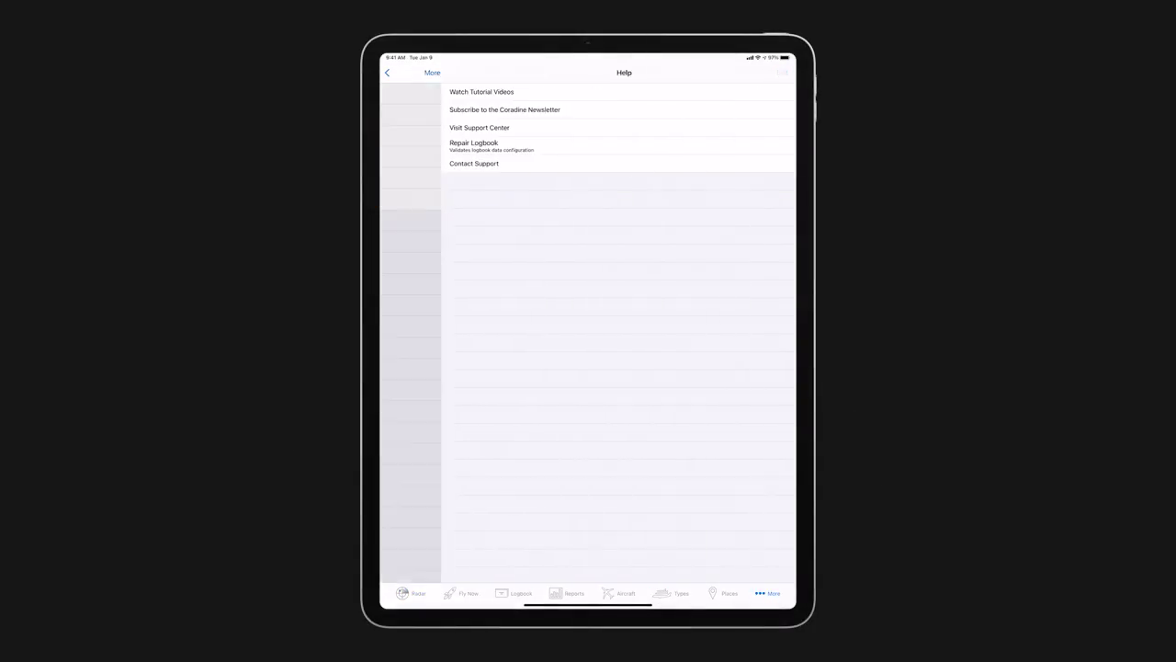
pyautogui.click(592, 164)
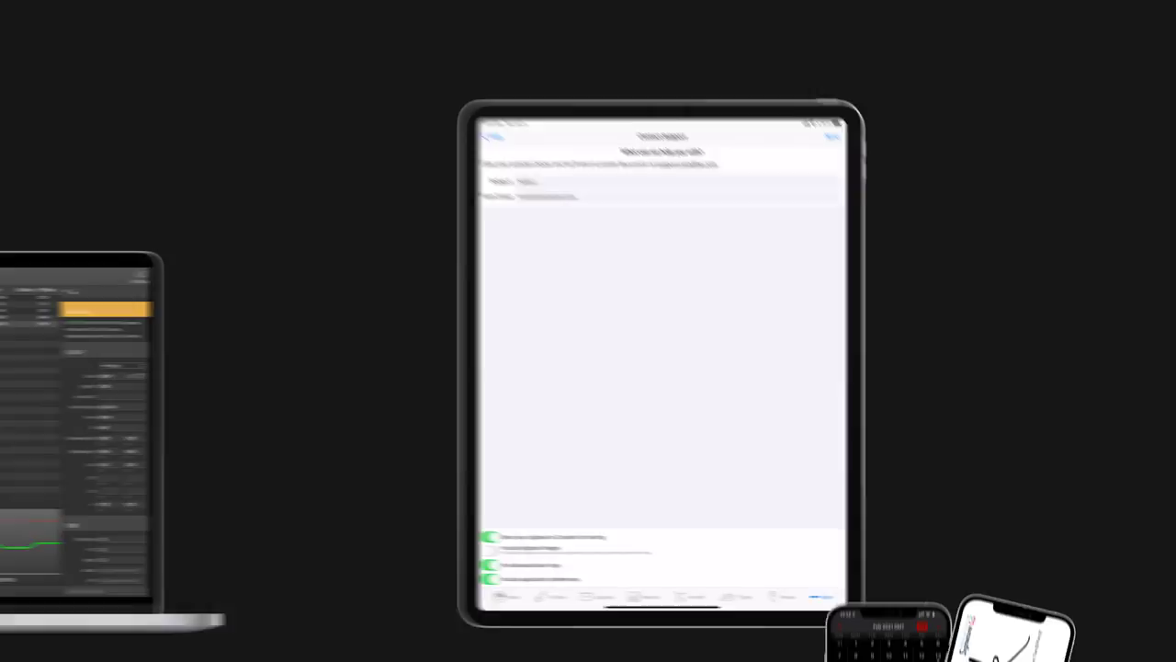